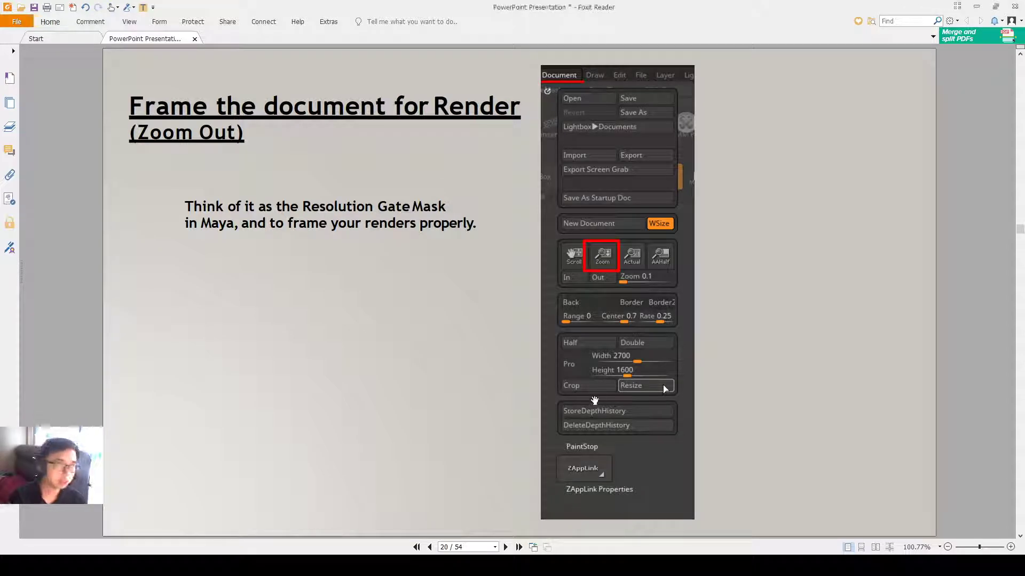
Step: Open the "Frame the document for Render (Zoom Out)" section of the PDF and read through its slides
{"action": "key", "text": "Home"}
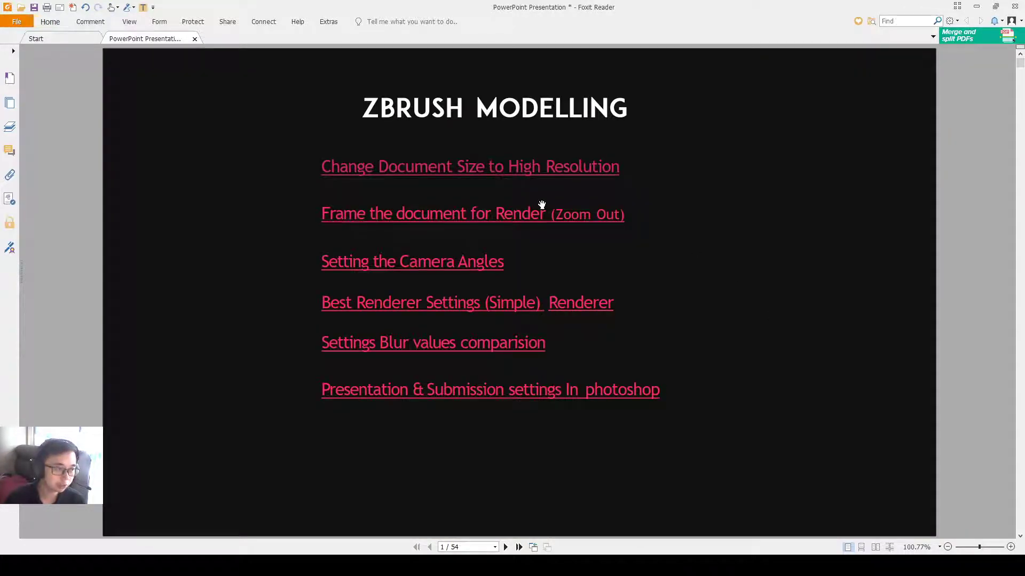
{"action": "left_click", "coordinate": [437, 217]}
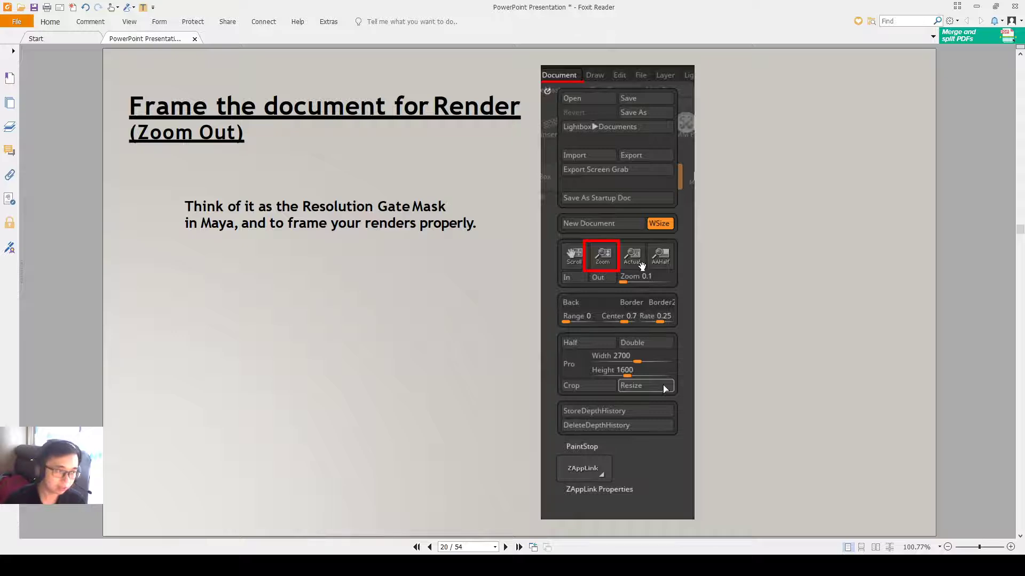
{"action": "scroll", "coordinate": [641, 265], "scroll_direction": "down", "scroll_amount": 1}
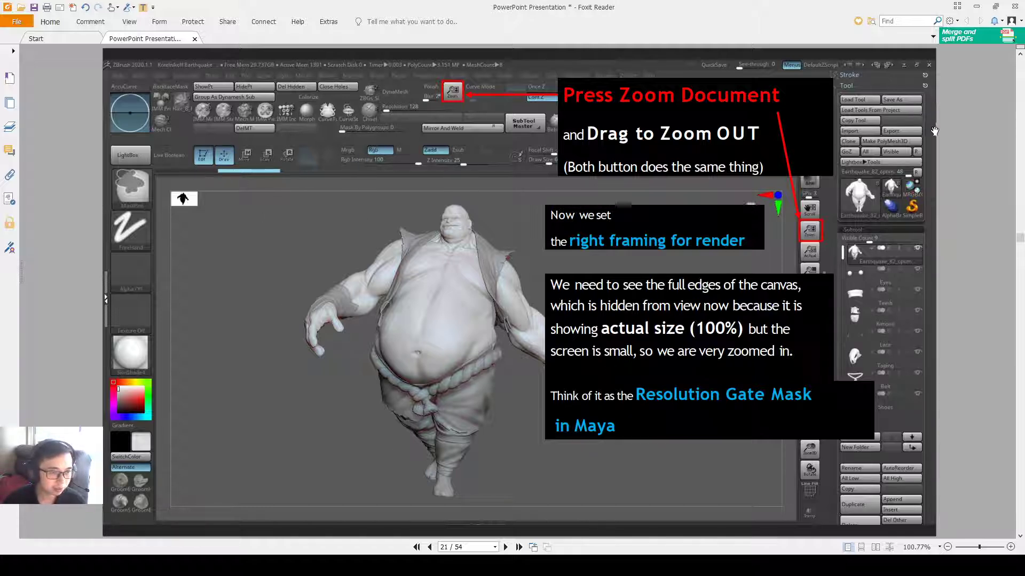
{"action": "mouse_move", "coordinate": [884, 165]}
{"action": "left_mouse_down"}
{"action": "mouse_move", "coordinate": [1014, 78]}
{"action": "mouse_move", "coordinate": [993, 79]}
{"action": "left_mouse_up"}
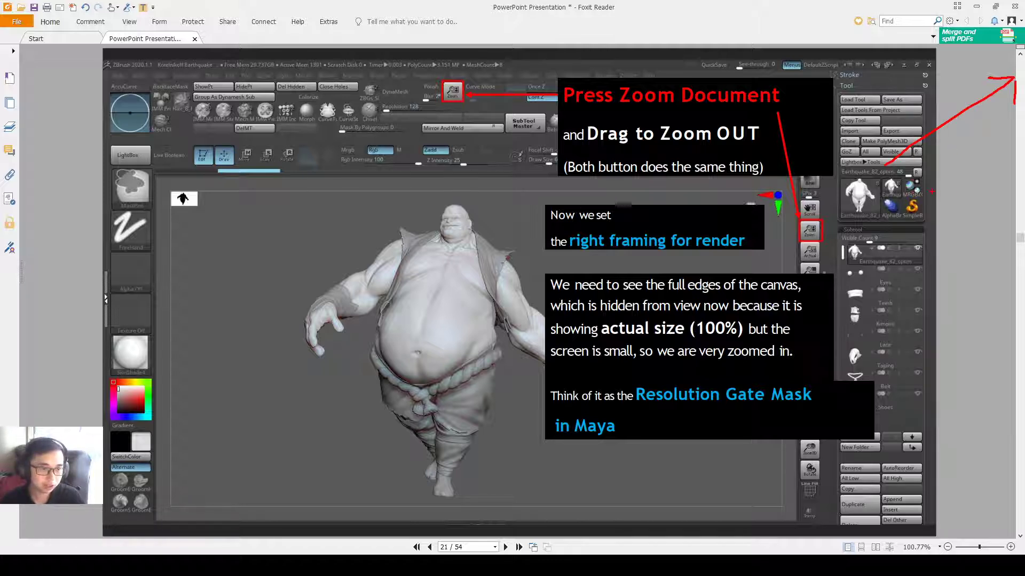
{"action": "key", "text": "Escape"}
{"action": "scroll", "coordinate": [930, 121], "scroll_direction": "down", "scroll_amount": 1}
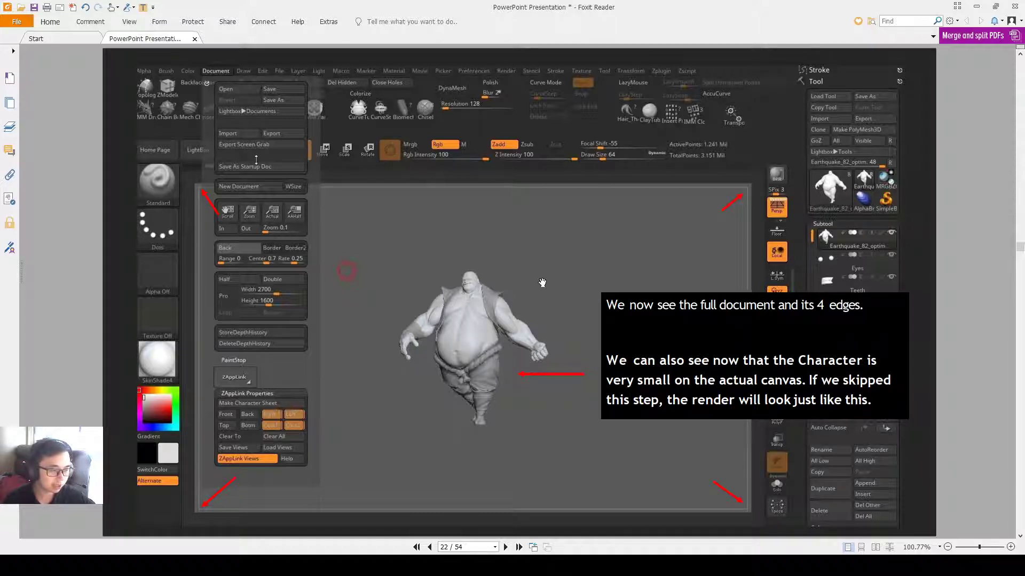
{"action": "key", "text": "Right"}
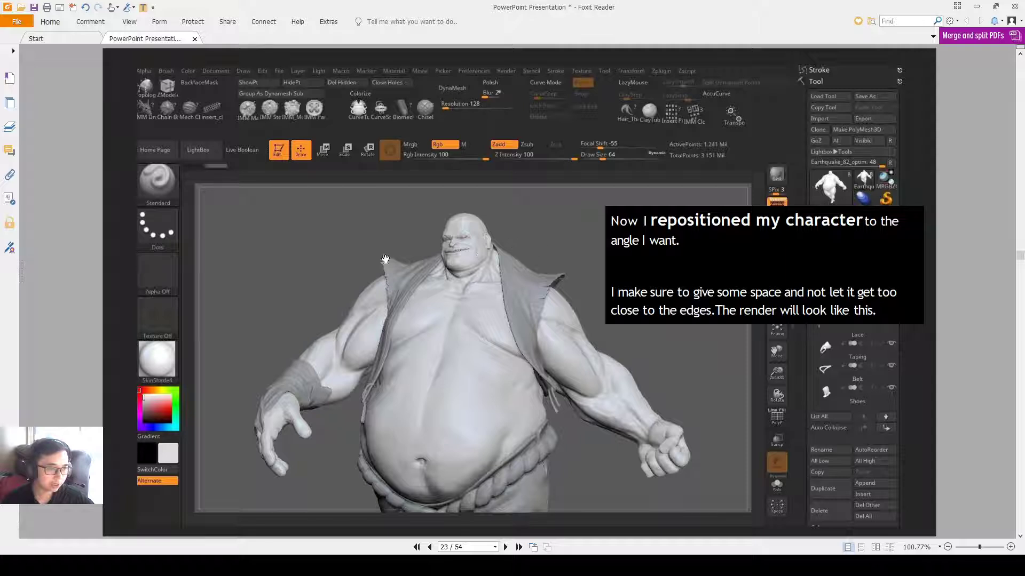
{"action": "key", "text": "Right"}
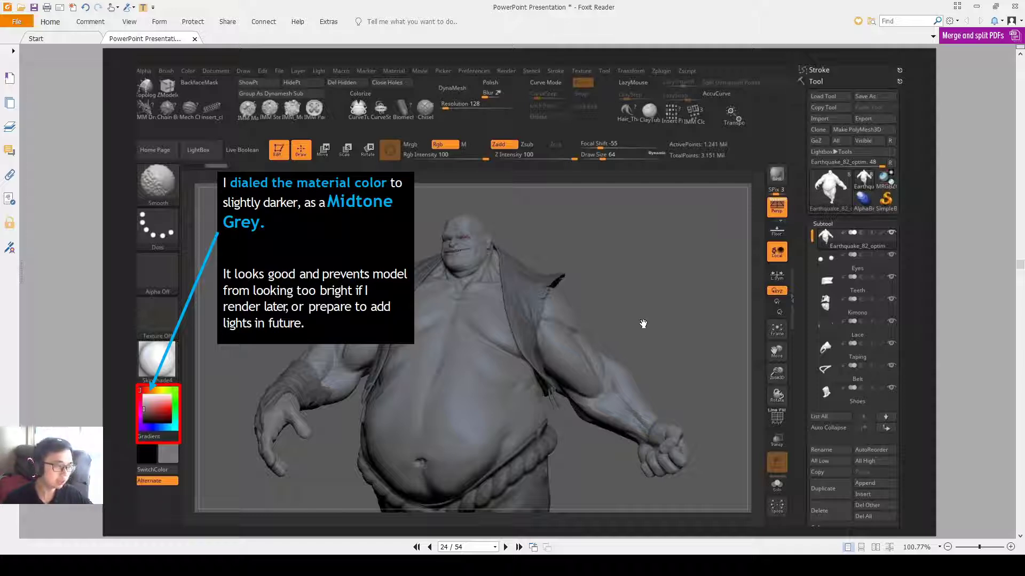
{"action": "scroll", "coordinate": [643, 324], "scroll_direction": "down", "scroll_amount": 1}
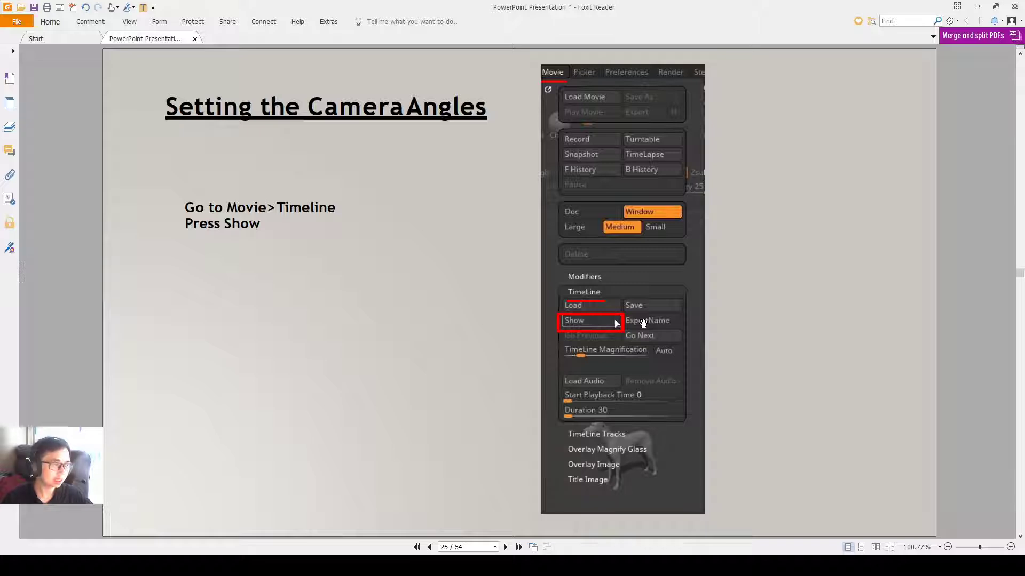
{"action": "scroll", "coordinate": [643, 324], "scroll_direction": "up", "scroll_amount": 1}
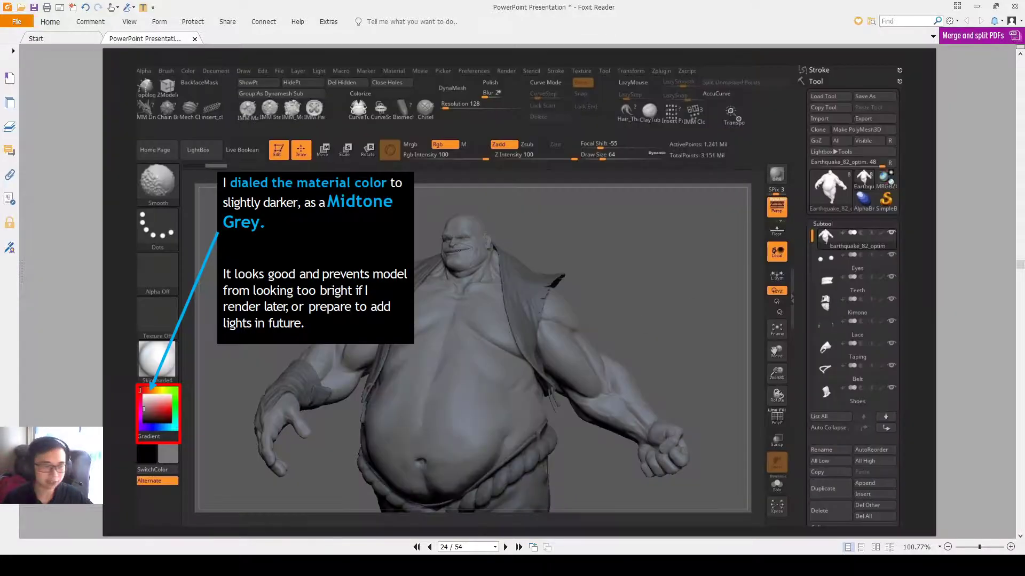
Step: Switch to ZBrush, show the whole character, and check the document's width and height
{"action": "key", "text": "alt+Tab"}
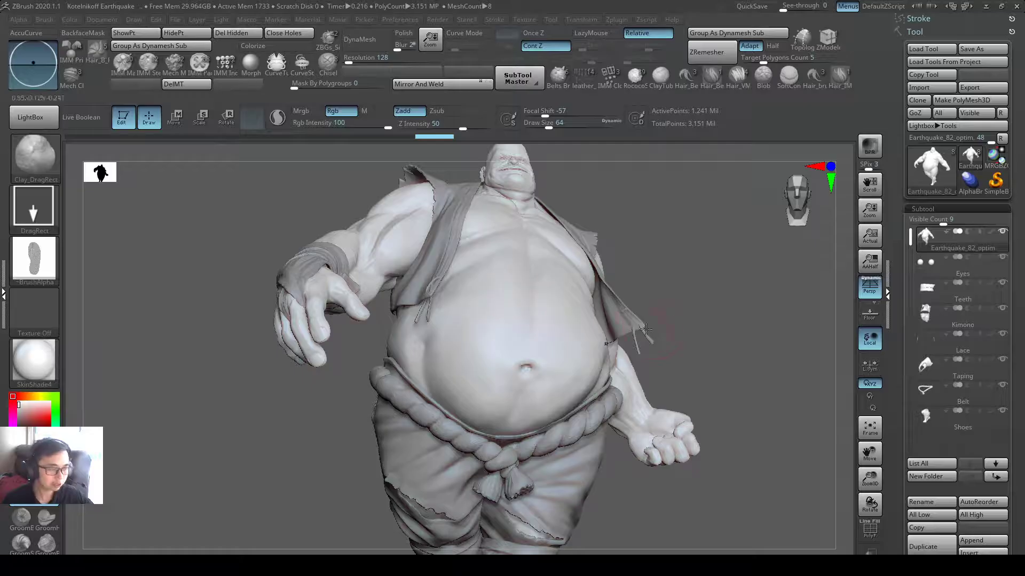
{"action": "right_click_drag", "start_coordinate": [514, 296], "coordinate": [536, 285]}
{"action": "left_click", "coordinate": [101, 19]}
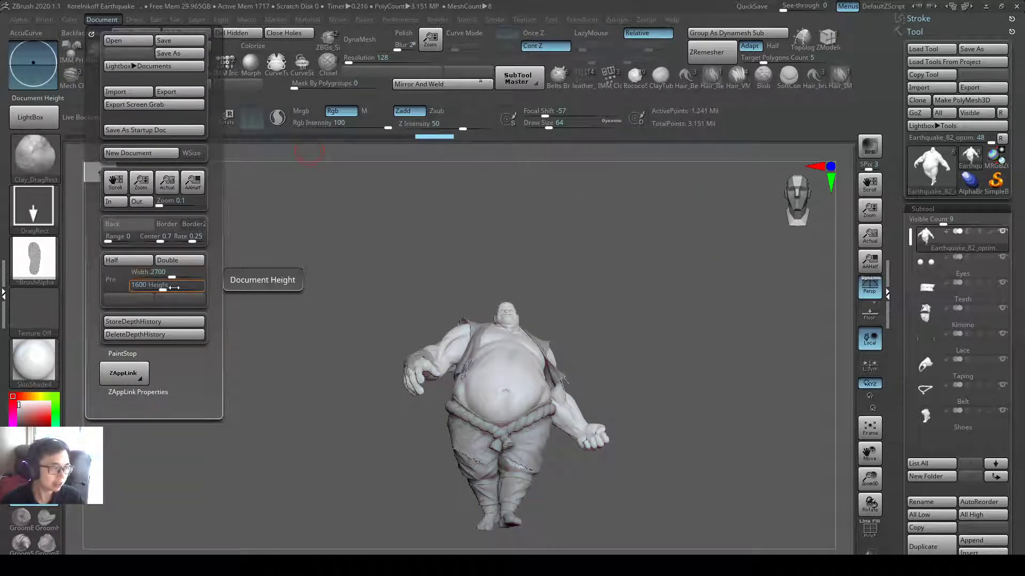
Step: Enlarge the character, then zoom the document out until the canvas is only a small rectangle in the viewport
{"action": "mouse_move", "coordinate": [579, 291]}
{"action": "right_mouse_down", "text": "ctrl"}
{"action": "mouse_move", "coordinate": [590, 329]}
{"action": "mouse_move", "coordinate": [567, 343]}
{"action": "mouse_move", "coordinate": [556, 270]}
{"action": "mouse_move", "coordinate": [604, 281]}
{"action": "mouse_move", "coordinate": [575, 197]}
{"action": "right_mouse_up", "text": "ctrl"}
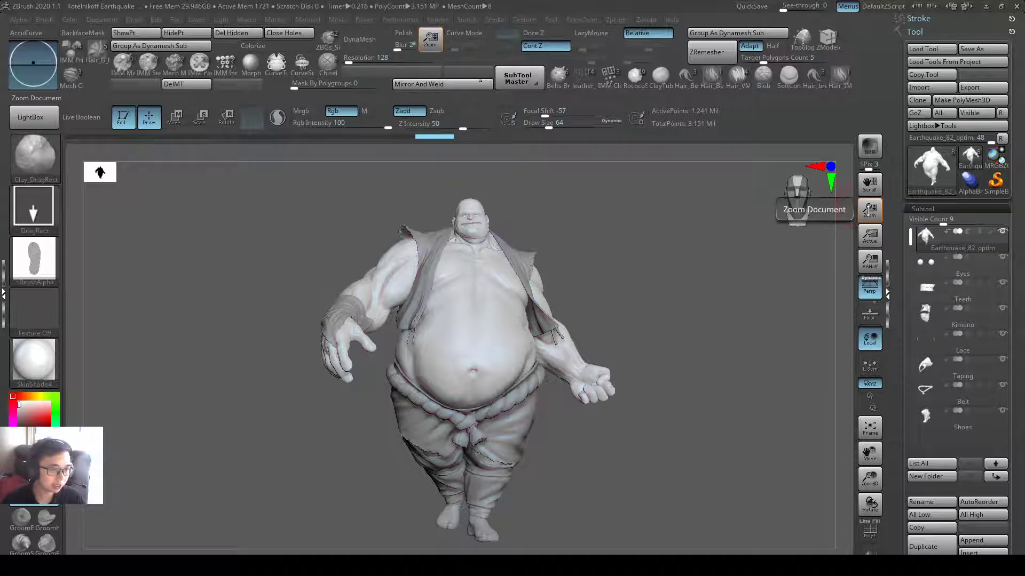
{"action": "left_click_drag", "start_coordinate": [868, 211], "coordinate": [849, 208]}
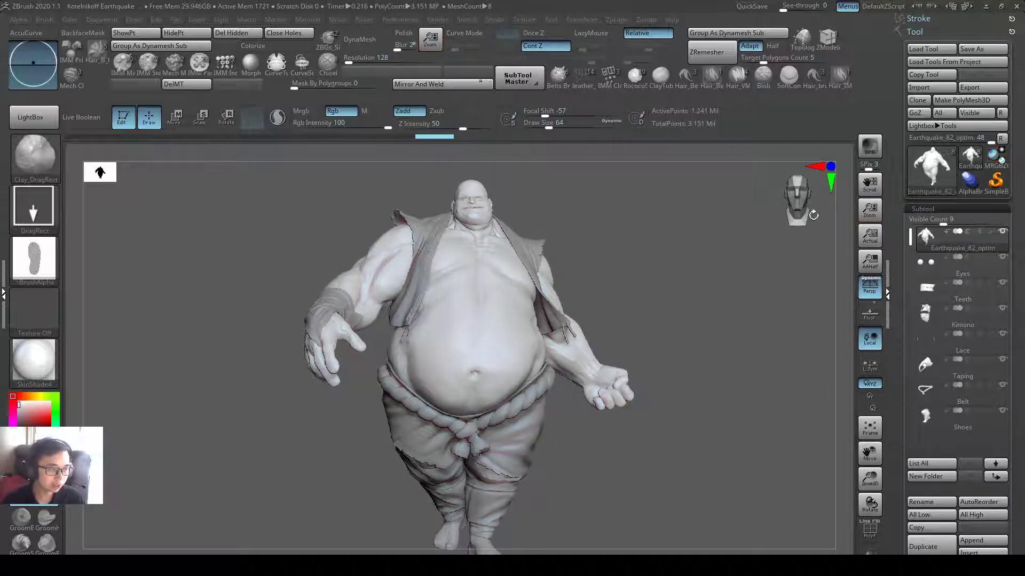
{"action": "mouse_move", "coordinate": [672, 301]}
{"action": "right_mouse_down", "text": "ctrl"}
{"action": "mouse_move", "coordinate": [456, 233]}
{"action": "mouse_move", "coordinate": [599, 251]}
{"action": "mouse_move", "coordinate": [759, 291]}
{"action": "mouse_move", "coordinate": [566, 254]}
{"action": "mouse_move", "coordinate": [672, 266]}
{"action": "mouse_move", "coordinate": [642, 258]}
{"action": "mouse_move", "coordinate": [843, 265]}
{"action": "mouse_move", "coordinate": [816, 264]}
{"action": "right_mouse_up", "text": "ctrl"}
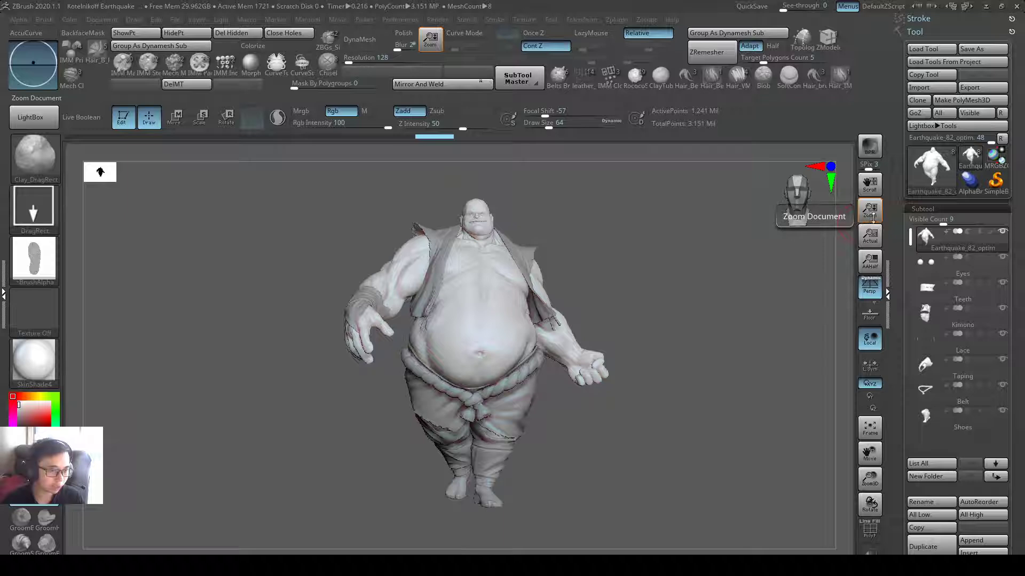
{"action": "left_click_drag", "start_coordinate": [873, 216], "coordinate": [432, 12]}
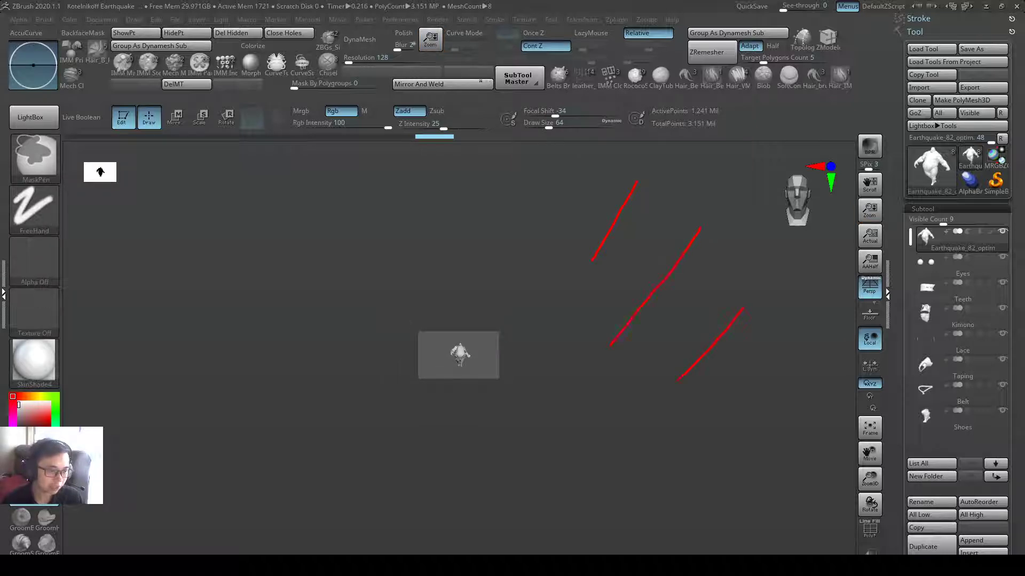
Step: Mark the empty area around the canvas and its four corners with red annotation strokes, and clear them
{"action": "left_click_drag", "start_coordinate": [677, 380], "coordinate": [661, 396]}
{"action": "left_click_drag", "start_coordinate": [806, 365], "coordinate": [695, 503]}
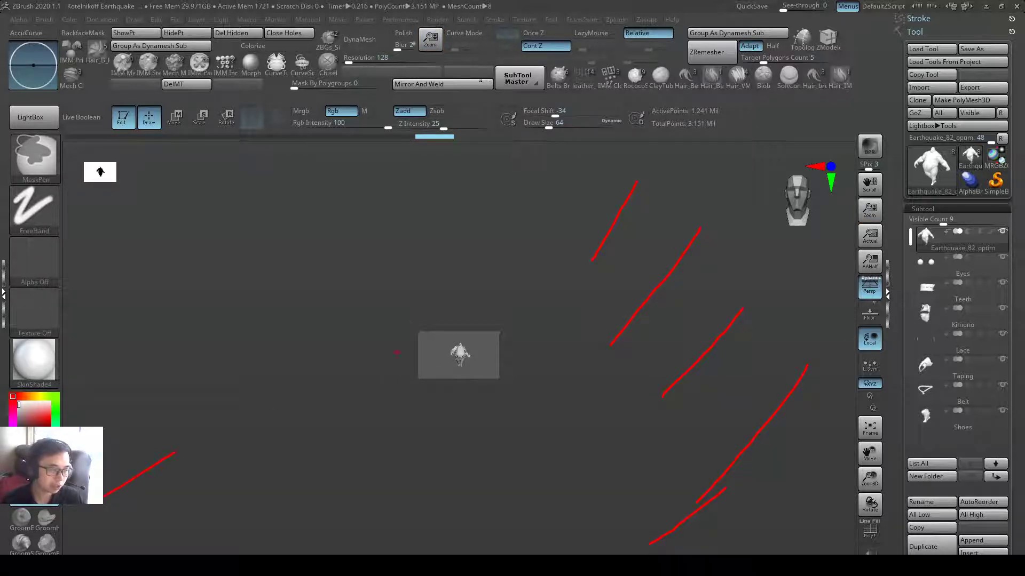
{"action": "left_click_drag", "start_coordinate": [411, 329], "coordinate": [396, 331]}
{"action": "left_click_drag", "start_coordinate": [399, 365], "coordinate": [416, 376]}
{"action": "left_click_drag", "start_coordinate": [417, 376], "coordinate": [405, 379]}
{"action": "left_click_drag", "start_coordinate": [518, 313], "coordinate": [510, 323]}
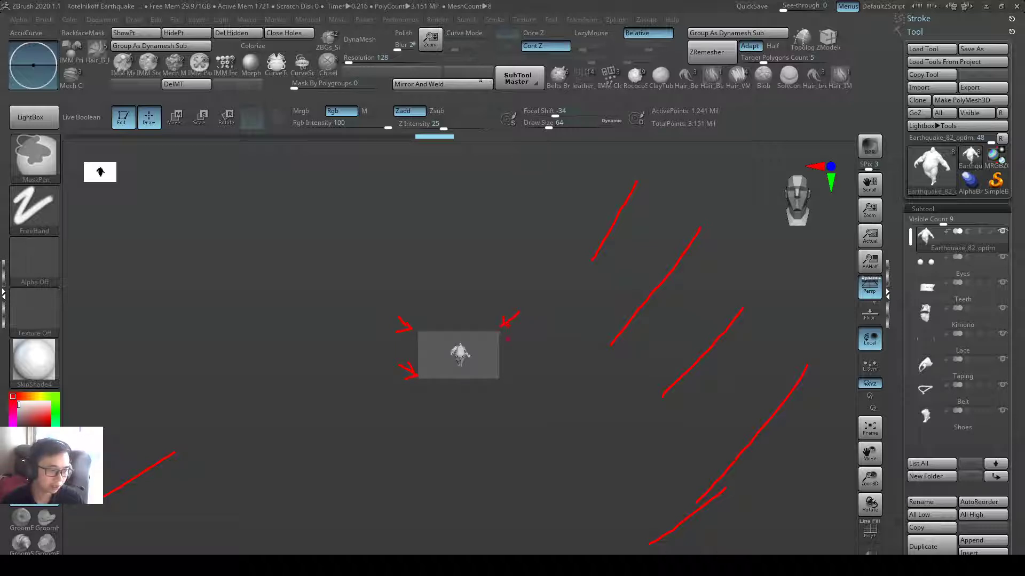
{"action": "left_click_drag", "start_coordinate": [499, 377], "coordinate": [510, 383]}
{"action": "key", "text": "Escape"}
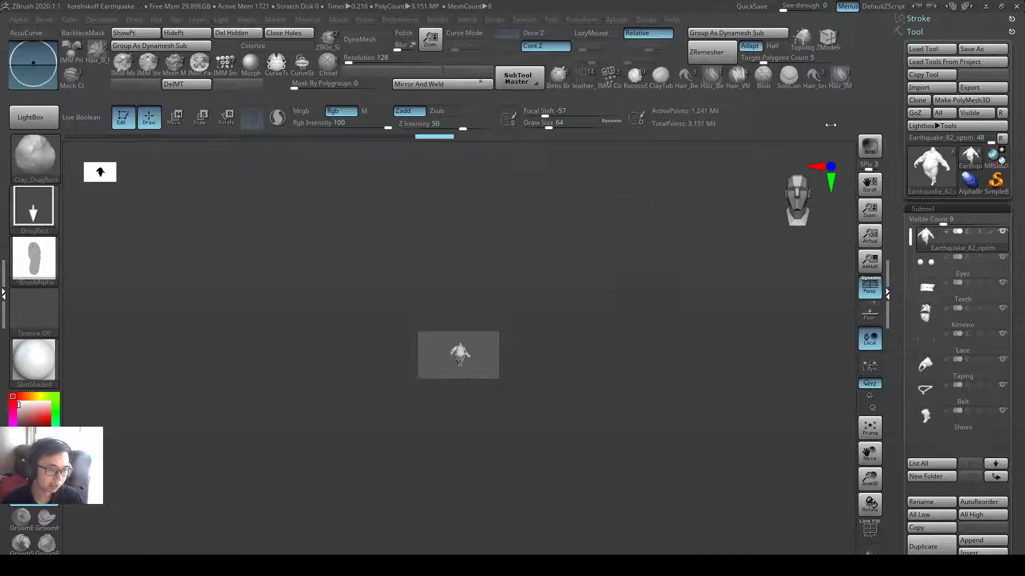
Step: Zoom the document back in until the canvas extends past the viewport
{"action": "mouse_move", "coordinate": [869, 210]}
{"action": "left_mouse_down"}
{"action": "mouse_move", "coordinate": [870, 193]}
{"action": "mouse_move", "coordinate": [871, 209]}
{"action": "left_mouse_up"}
{"action": "key", "text": "ctrl"}
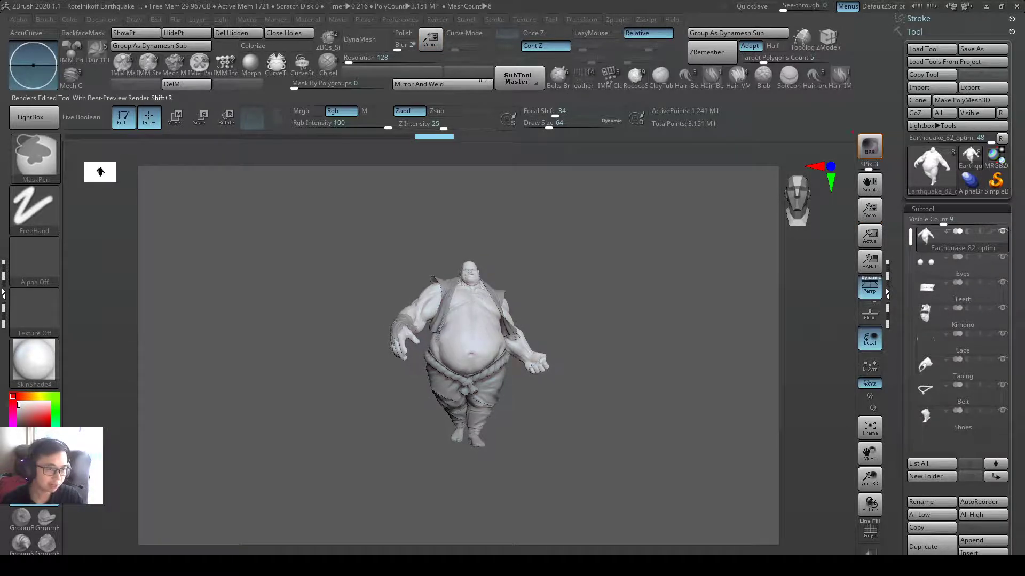
{"action": "left_click", "coordinate": [869, 145]}
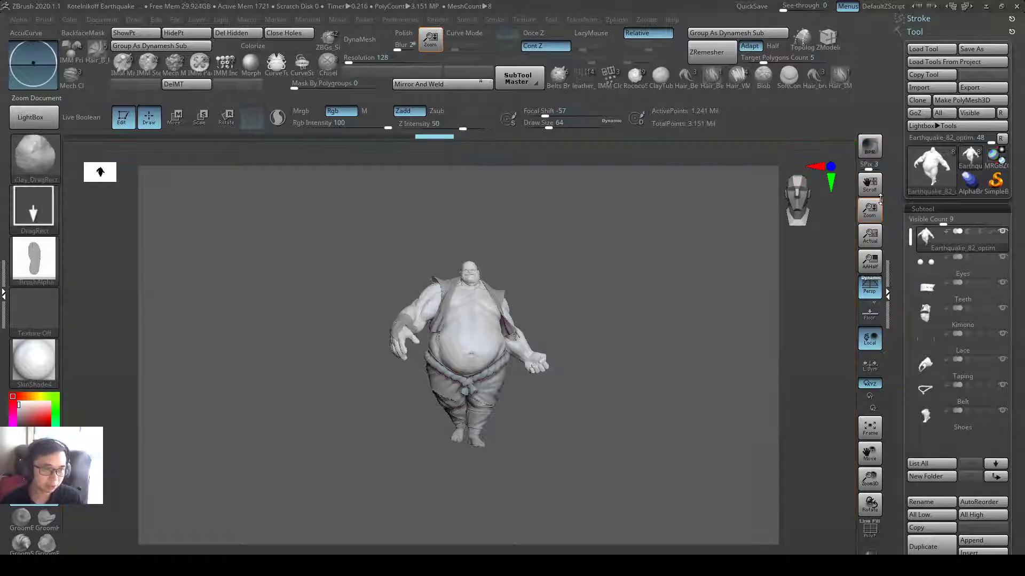
{"action": "left_click_drag", "start_coordinate": [880, 199], "coordinate": [894, 212]}
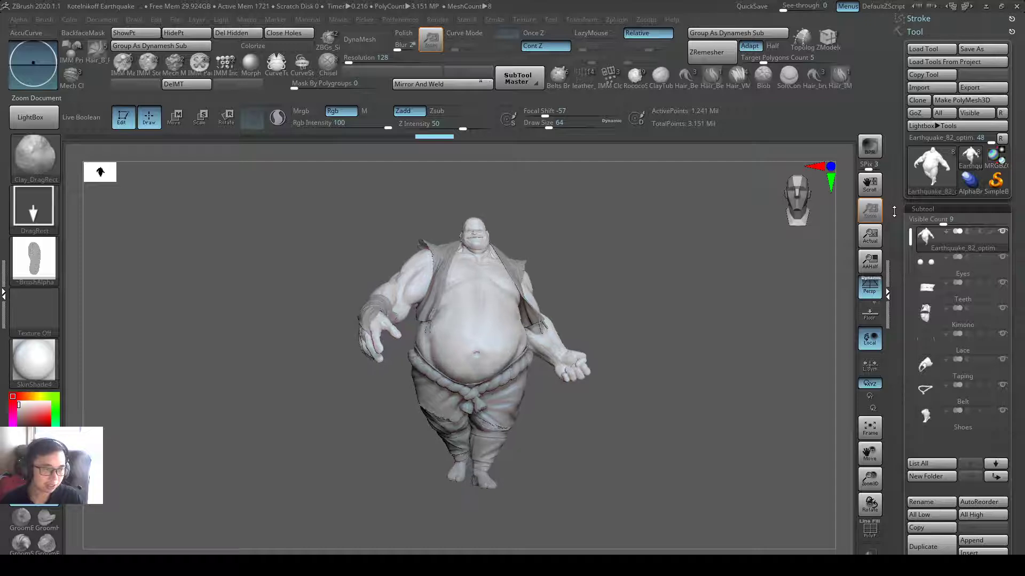
Step: Annotate the hidden canvas boundary with a red rectangle and an arrow at its corner, and clear the marks
{"action": "mouse_move", "coordinate": [882, 123]}
{"action": "left_mouse_down", "text": "ctrl"}
{"action": "mouse_move", "coordinate": [857, 147]}
{"action": "mouse_move", "coordinate": [93, 496]}
{"action": "mouse_move", "coordinate": [11, 555]}
{"action": "mouse_move", "coordinate": [44, 555]}
{"action": "left_mouse_up", "text": "ctrl"}
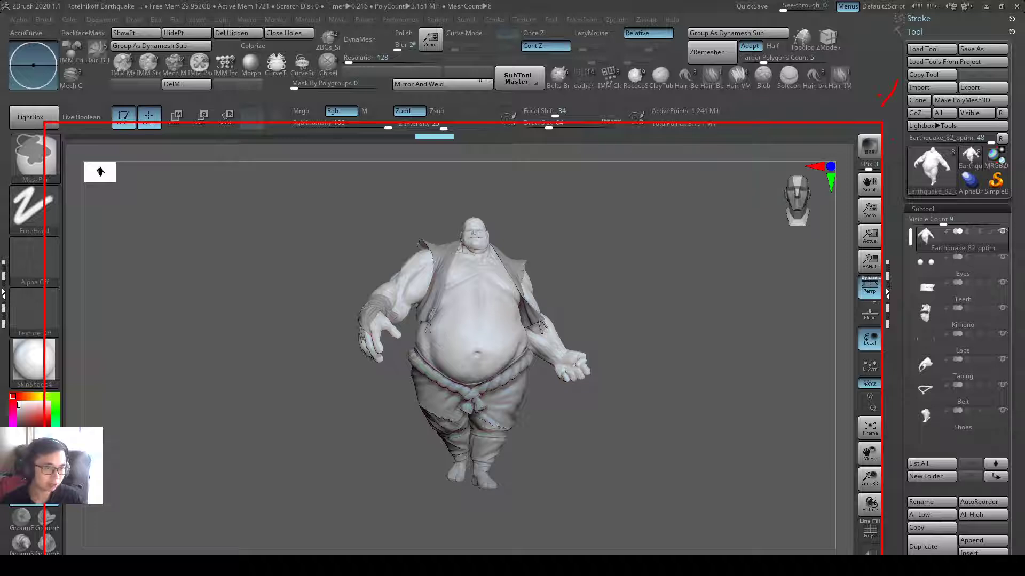
{"action": "left_click_drag", "start_coordinate": [879, 95], "coordinate": [887, 110]}
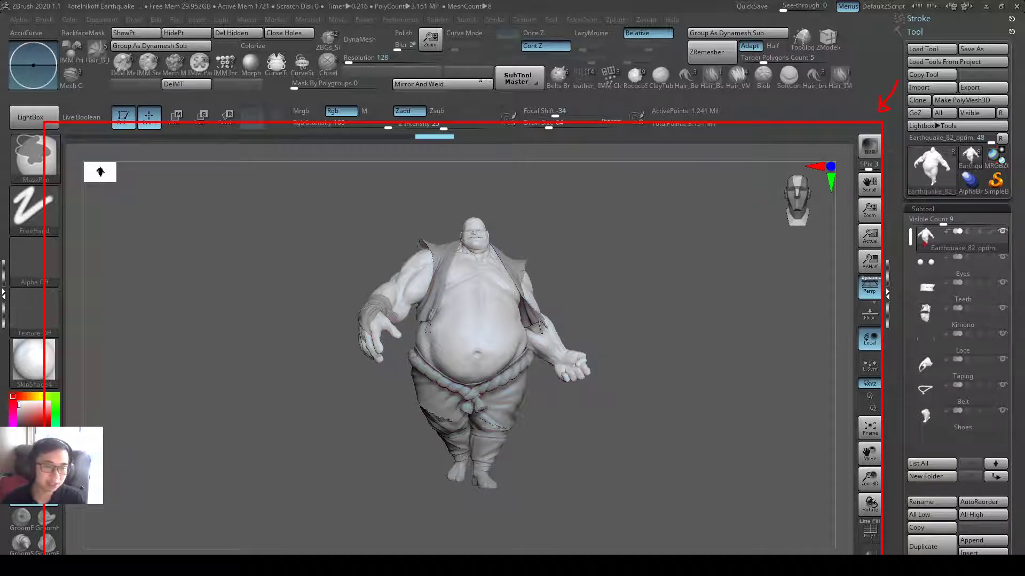
{"action": "key", "text": "Escape"}
Step: Enlarge and turn the character so its upper body dominates the viewport
{"action": "right_click_drag", "start_coordinate": [704, 243], "coordinate": [773, 232], "text": "ctrl"}
{"action": "left_click_drag", "start_coordinate": [773, 231], "coordinate": [758, 218]}
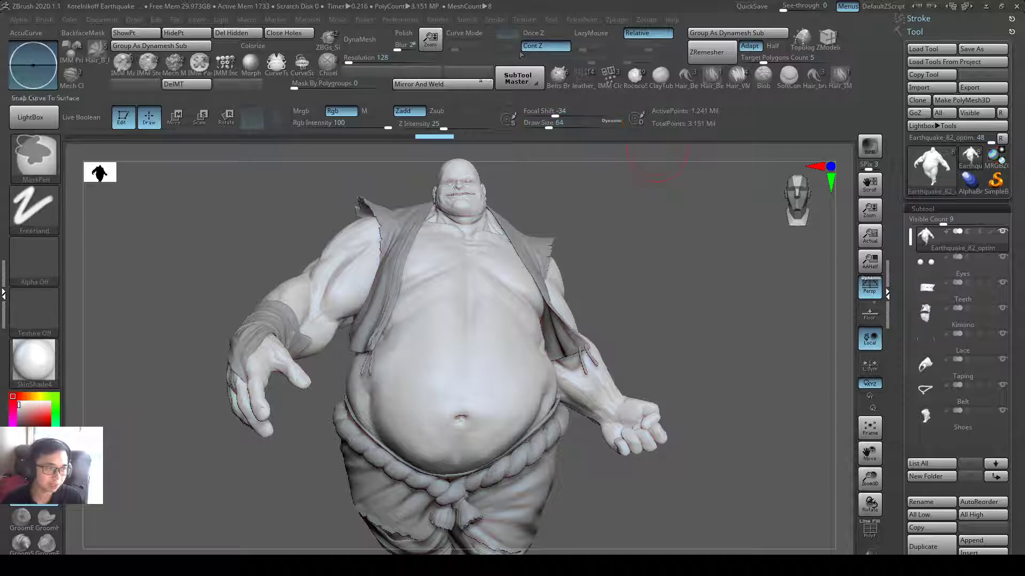
Step: Mark the hidden canvas area around the viewport with red strokes over the interface, and clear them
{"action": "left_click_drag", "start_coordinate": [524, 97], "coordinate": [496, 137]}
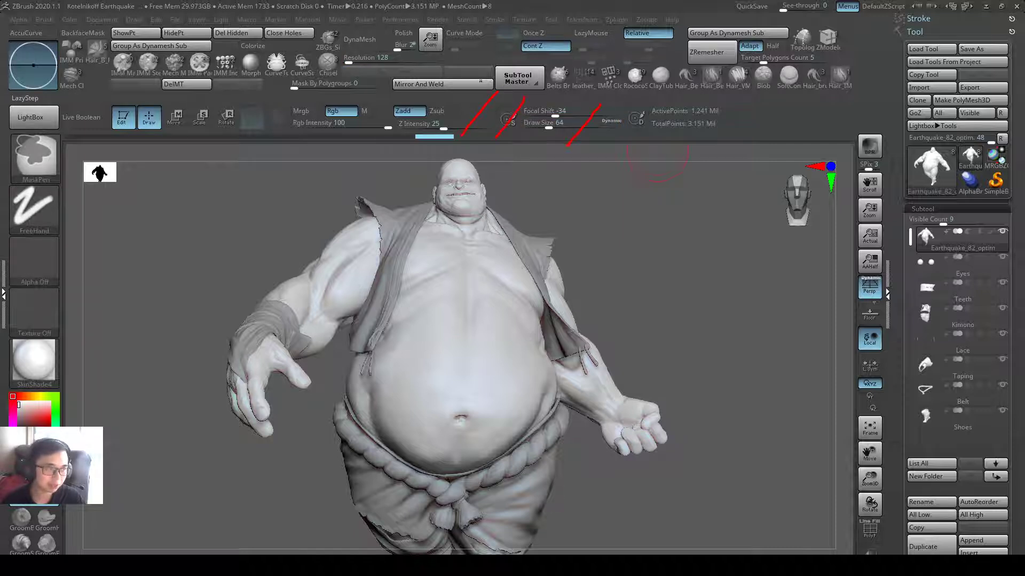
{"action": "left_click_drag", "start_coordinate": [942, 94], "coordinate": [920, 134]}
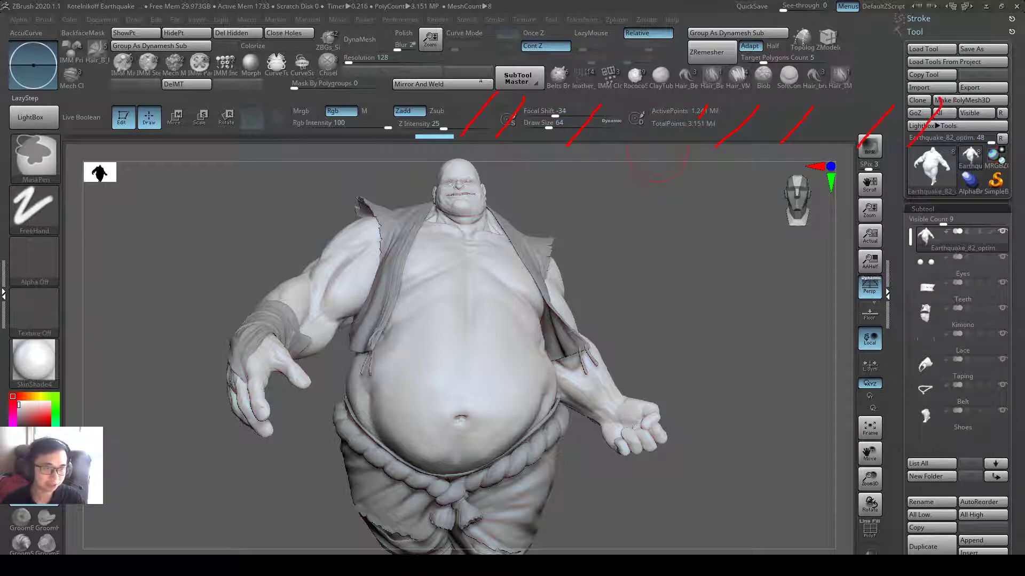
{"action": "left_click_drag", "start_coordinate": [902, 169], "coordinate": [883, 206]}
{"action": "left_click_drag", "start_coordinate": [964, 189], "coordinate": [892, 288]}
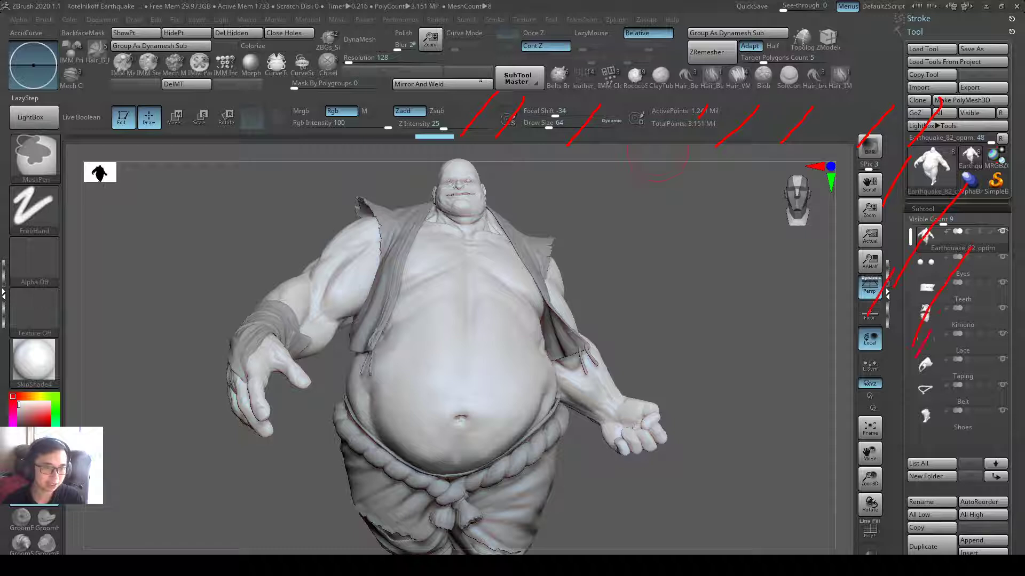
{"action": "left_click_drag", "start_coordinate": [902, 513], "coordinate": [878, 553]}
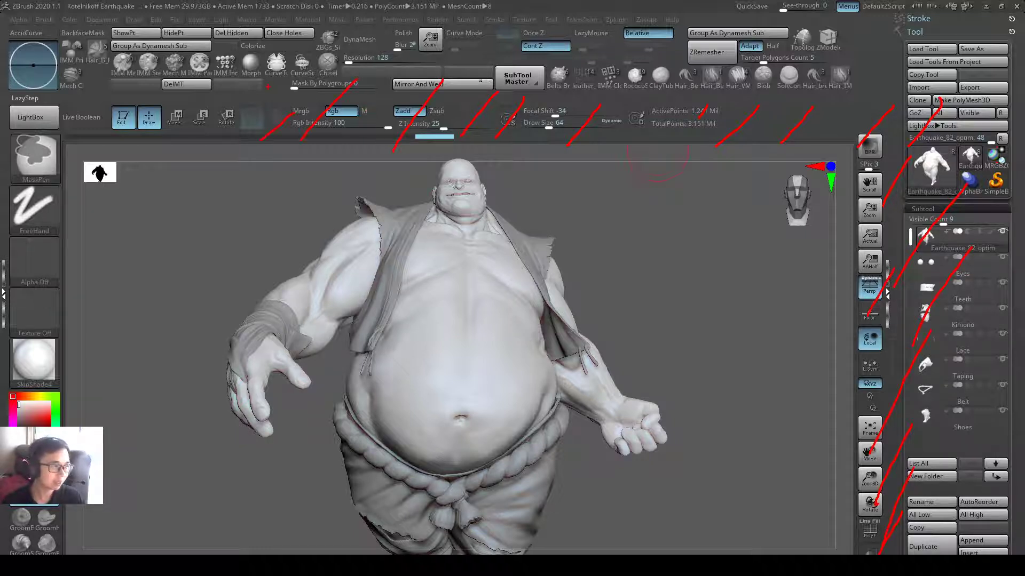
{"action": "key", "text": "Escape"}
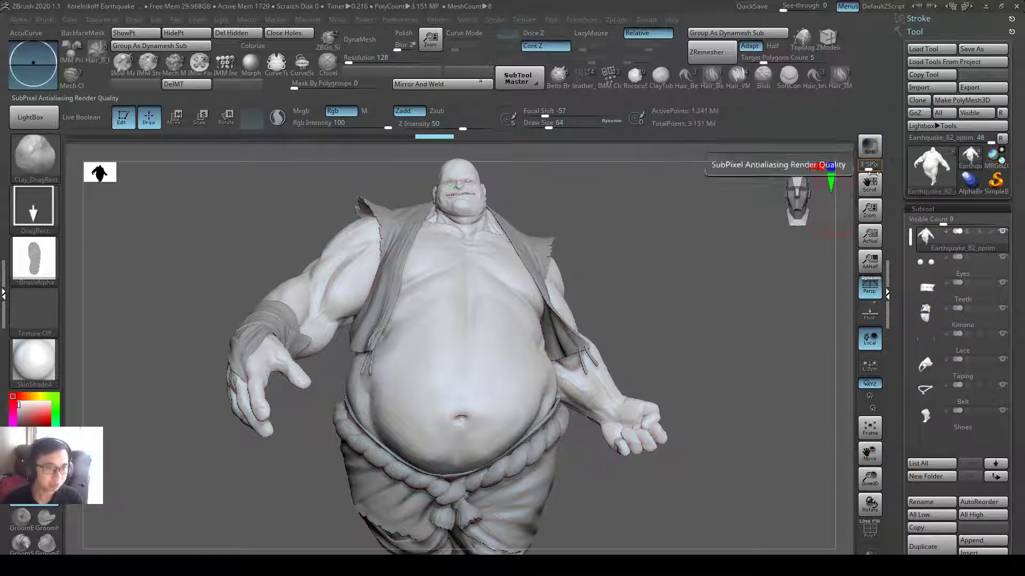
Step: Zoom the document out until the canvas edges show, and briefly annotate the area outside them
{"action": "mouse_move", "coordinate": [867, 208]}
{"action": "left_mouse_down"}
{"action": "mouse_move", "coordinate": [841, 206]}
{"action": "mouse_move", "coordinate": [852, 205]}
{"action": "left_mouse_up"}
{"action": "key", "text": "ctrl"}
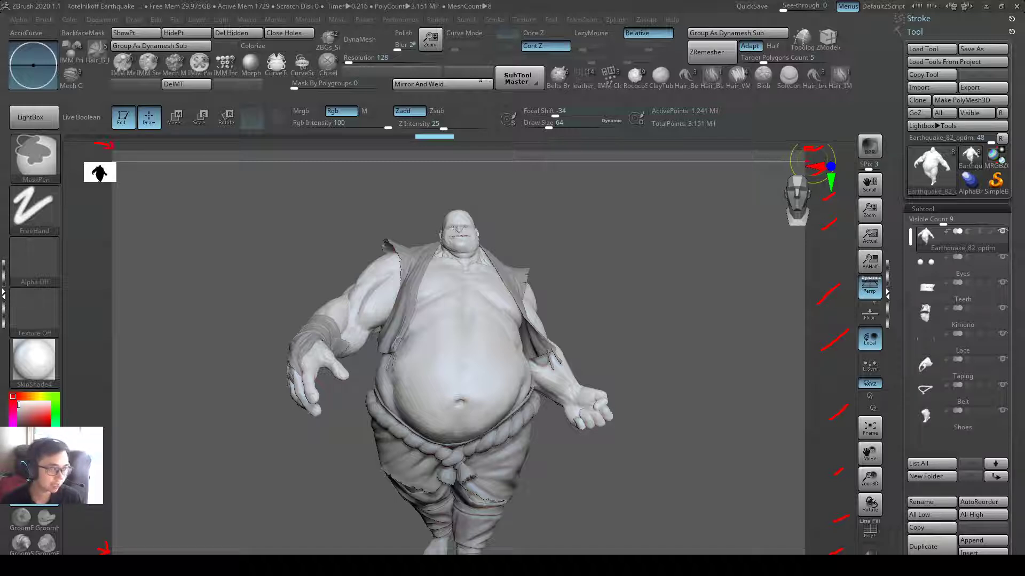
{"action": "key", "text": "Escape"}
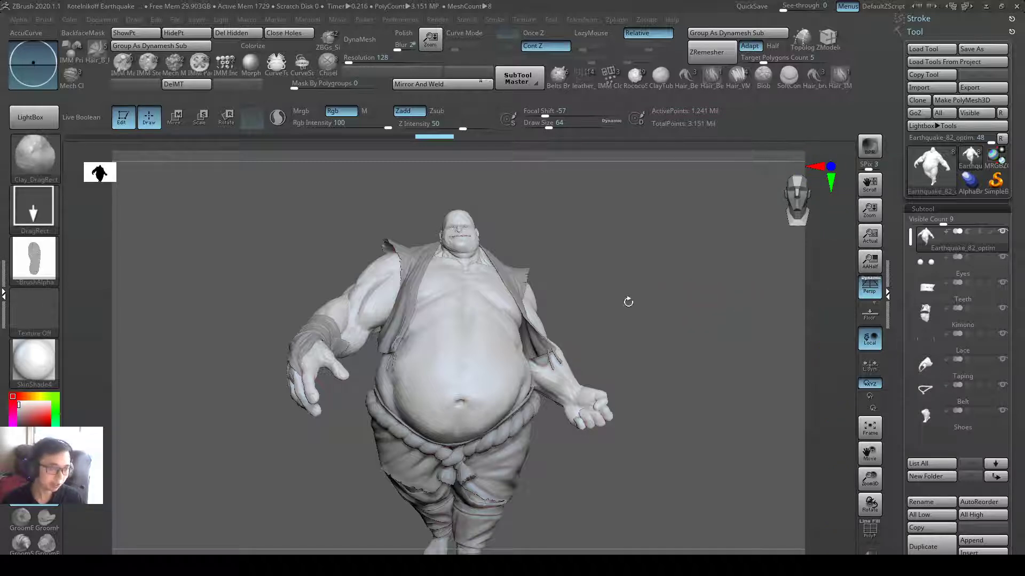
Step: Adjust the document zoom and reposition the character so its whole body fits within the canvas edges
{"action": "mouse_move", "coordinate": [629, 302]}
{"action": "left_mouse_down", "text": "alt"}
{"action": "mouse_move", "coordinate": [651, 259]}
{"action": "mouse_move", "coordinate": [614, 294]}
{"action": "left_mouse_up", "text": "alt"}
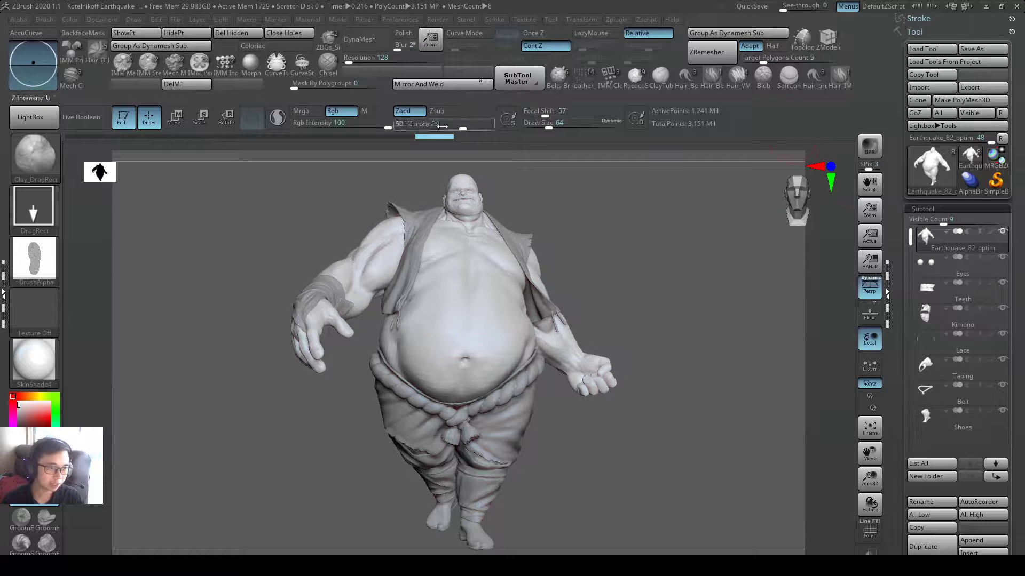
{"action": "left_click_drag", "start_coordinate": [870, 210], "coordinate": [869, 214]}
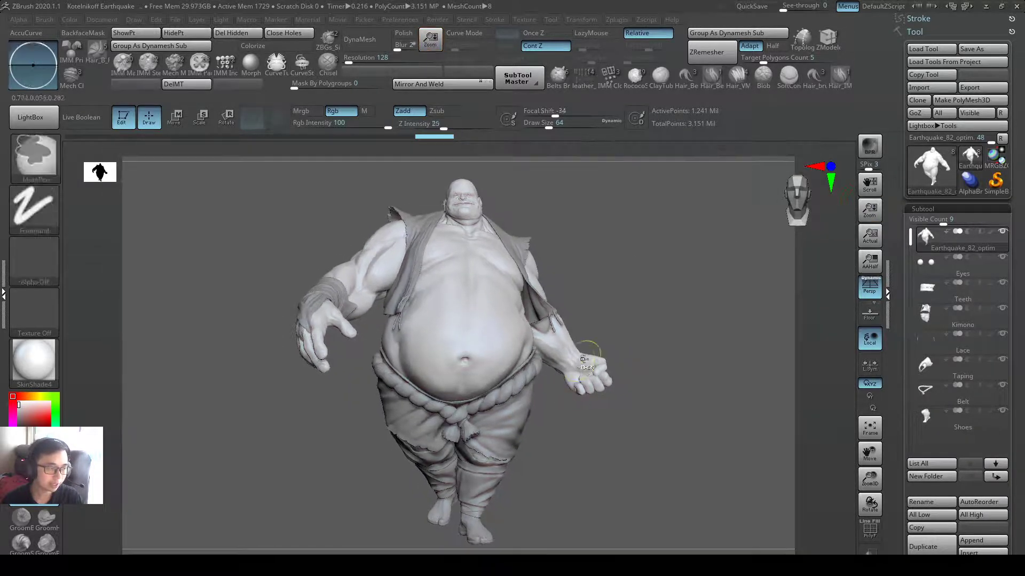
{"action": "mouse_move", "coordinate": [587, 349]}
{"action": "right_mouse_down", "text": "ctrl"}
{"action": "mouse_move", "coordinate": [575, 351]}
{"action": "mouse_move", "coordinate": [577, 365]}
{"action": "mouse_move", "coordinate": [572, 335]}
{"action": "mouse_move", "coordinate": [564, 351]}
{"action": "mouse_move", "coordinate": [577, 334]}
{"action": "mouse_move", "coordinate": [588, 346]}
{"action": "mouse_move", "coordinate": [595, 325]}
{"action": "right_mouse_up", "text": "ctrl"}
{"action": "left_click_drag", "start_coordinate": [595, 324], "coordinate": [581, 295]}
Step: Mark the empty space around the character inside the canvas with red strokes, and clear them
{"action": "key", "text": "ctrl"}
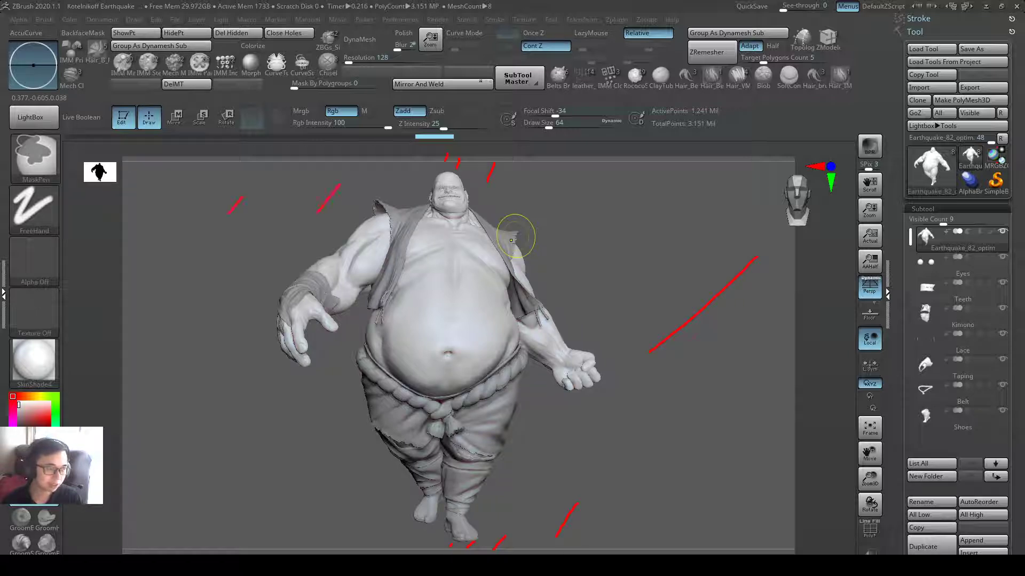
{"action": "left_click_drag", "start_coordinate": [228, 213], "coordinate": [178, 287]}
{"action": "key", "text": "Escape"}
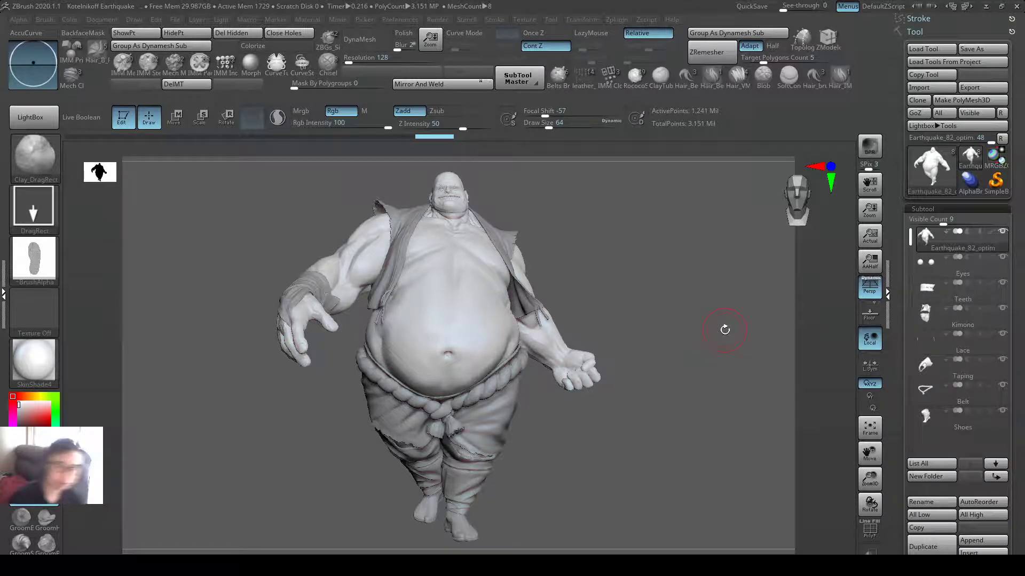
Step: Enlarge the full-body character slightly within the canvas frame
{"action": "left_click", "coordinate": [670, 226]}
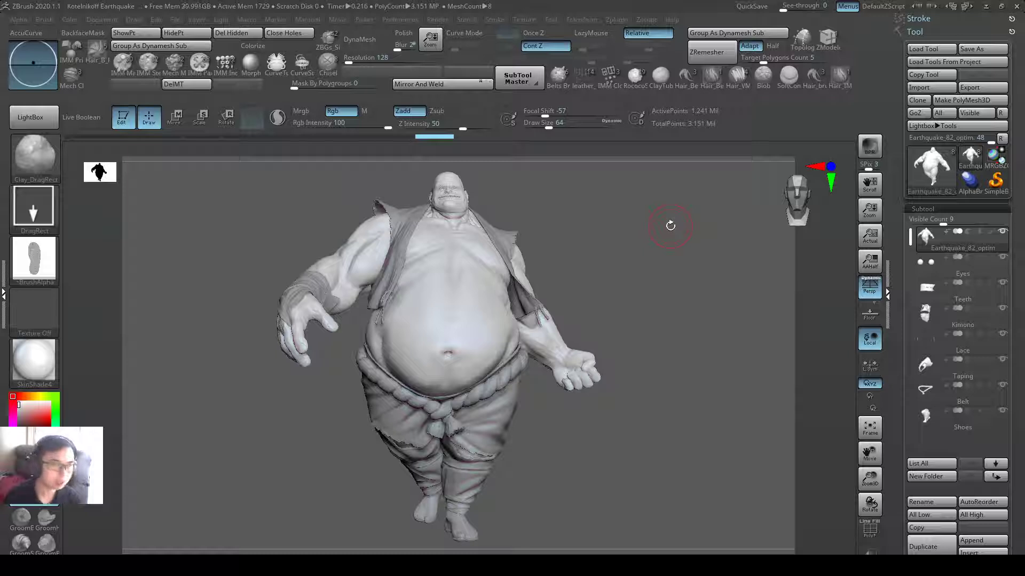
{"action": "left_click_drag", "start_coordinate": [869, 212], "coordinate": [872, 218]}
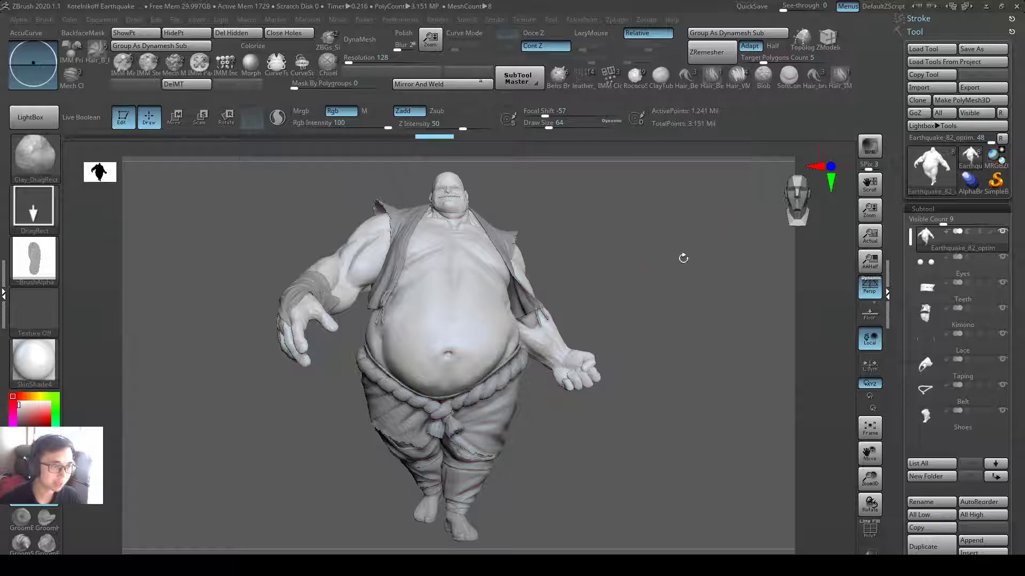
{"action": "mouse_move", "coordinate": [659, 286]}
{"action": "right_mouse_down", "text": "ctrl"}
{"action": "mouse_move", "coordinate": [583, 238]}
{"action": "mouse_move", "coordinate": [589, 261]}
{"action": "mouse_move", "coordinate": [652, 252]}
{"action": "mouse_move", "coordinate": [565, 238]}
{"action": "mouse_move", "coordinate": [590, 250]}
{"action": "mouse_move", "coordinate": [573, 258]}
{"action": "mouse_move", "coordinate": [572, 283]}
{"action": "mouse_move", "coordinate": [583, 284]}
{"action": "mouse_move", "coordinate": [577, 306]}
{"action": "right_mouse_up", "text": "ctrl"}
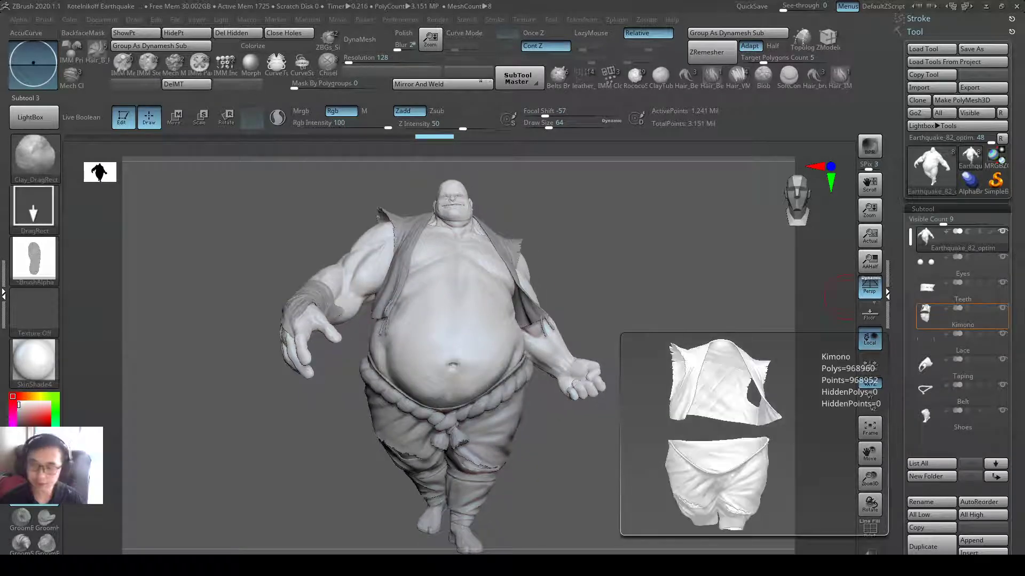